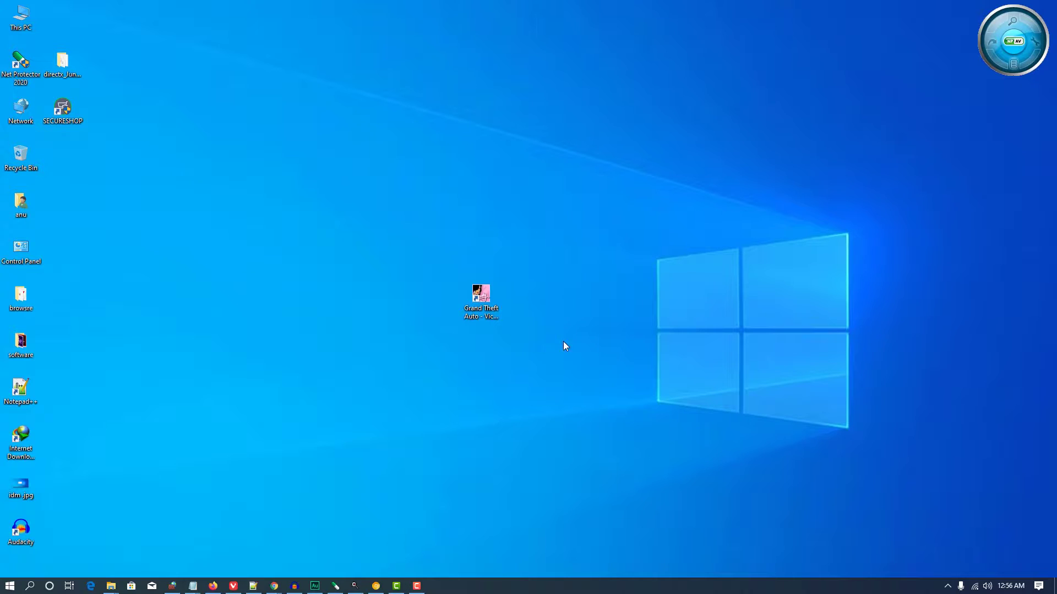
Step: After Vice City's DirectX version error, open Programs and Features from Control Panel
double_click(483, 303)
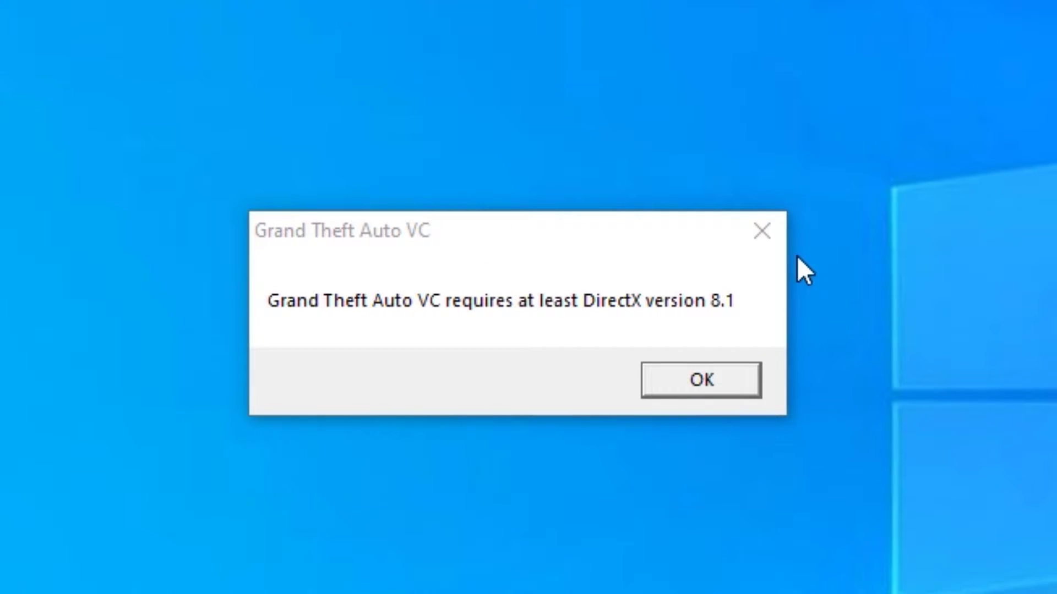
left_click(773, 232)
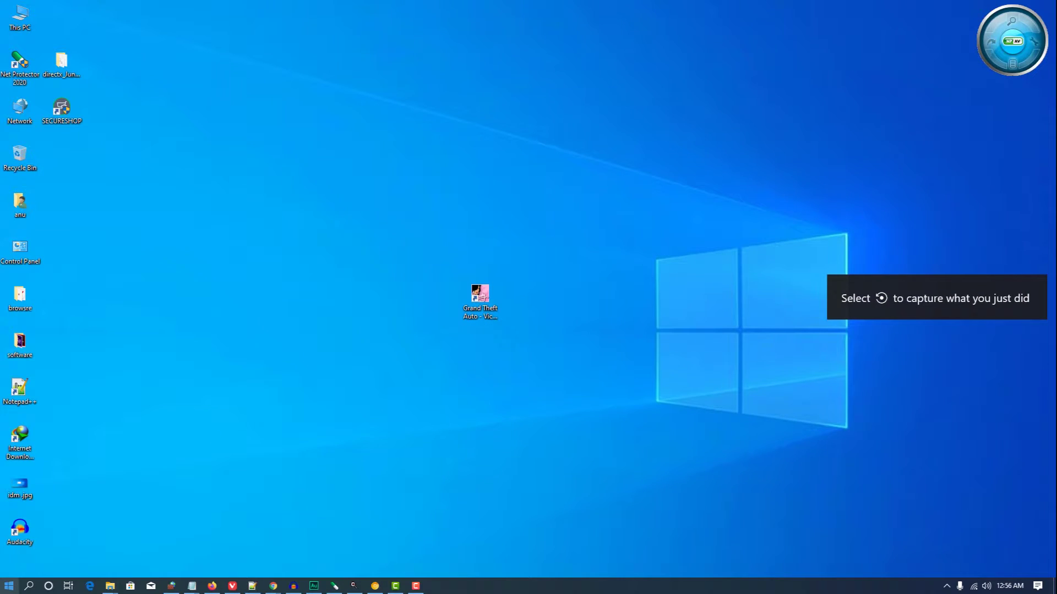
left_click(8, 586)
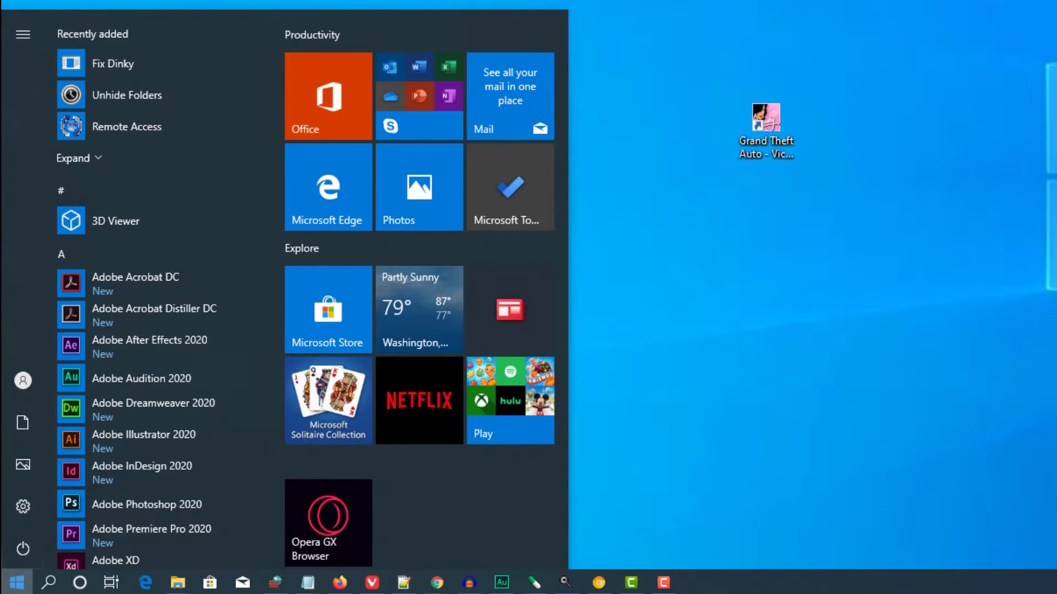
type("co")
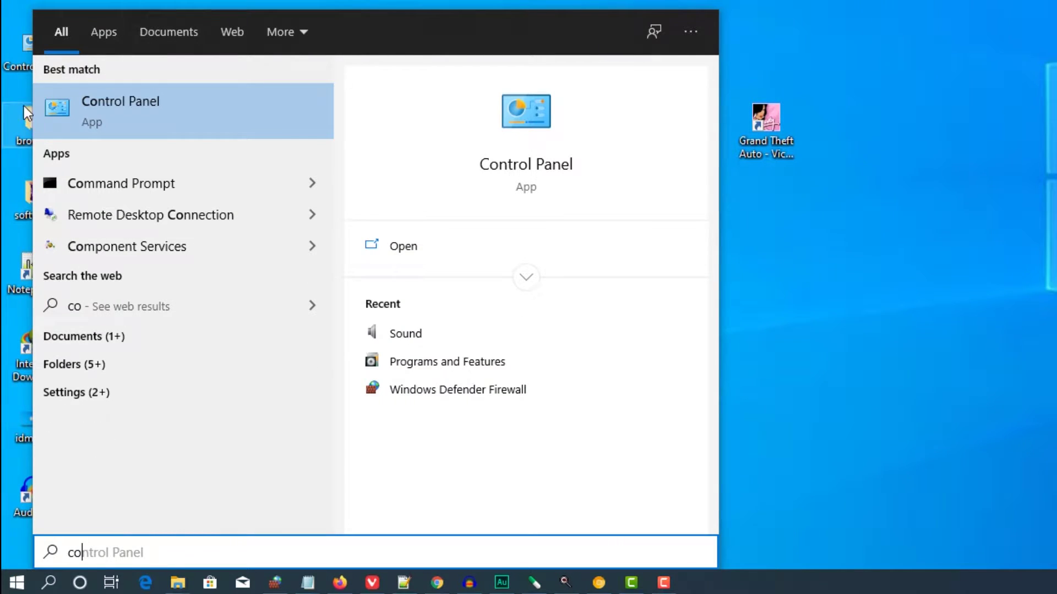
left_click(67, 103)
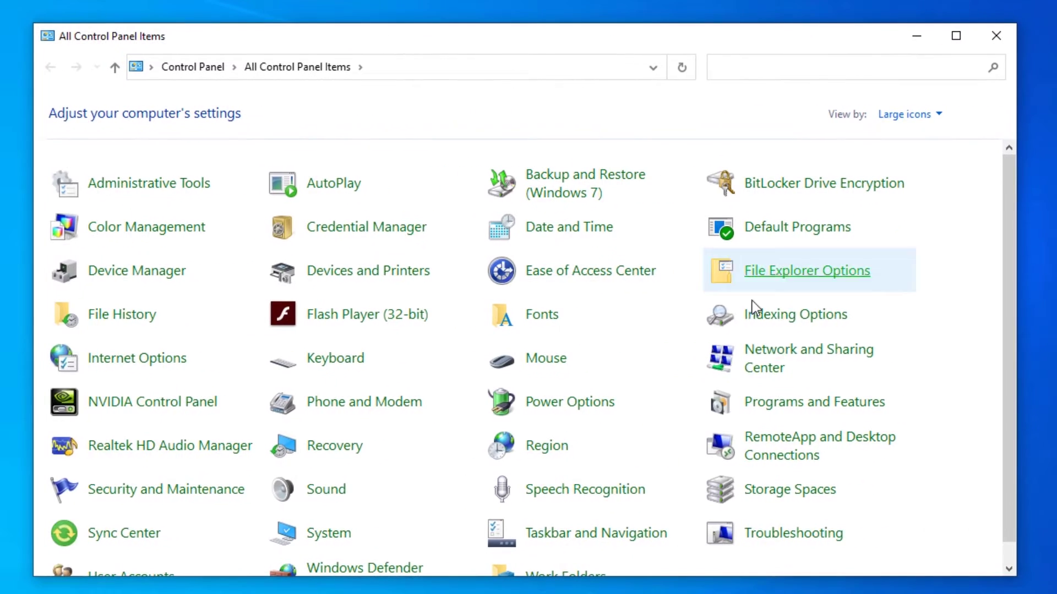
scroll(752, 301, "down", 1)
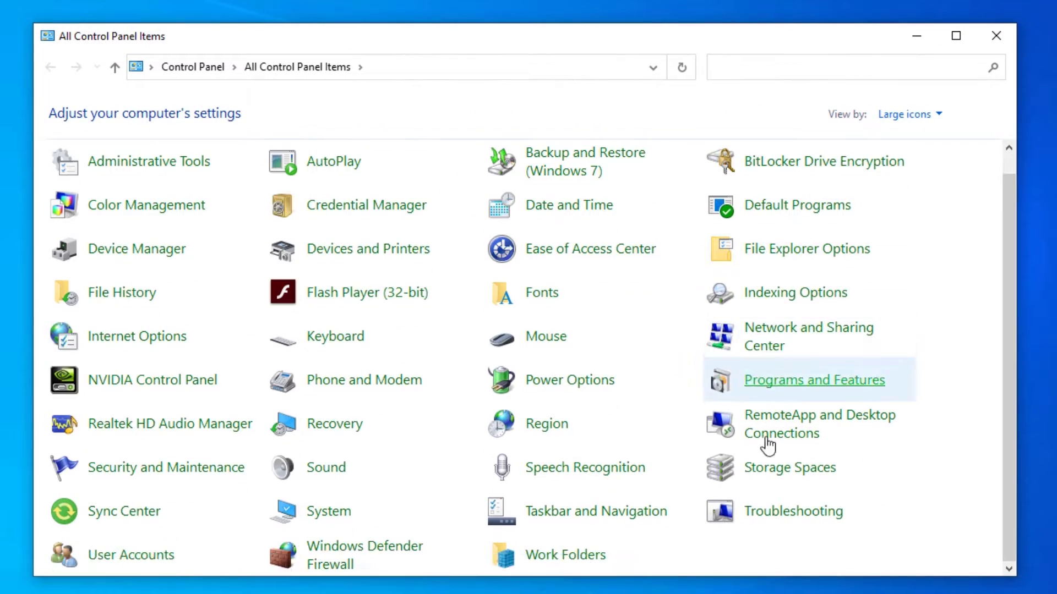
left_click(857, 389)
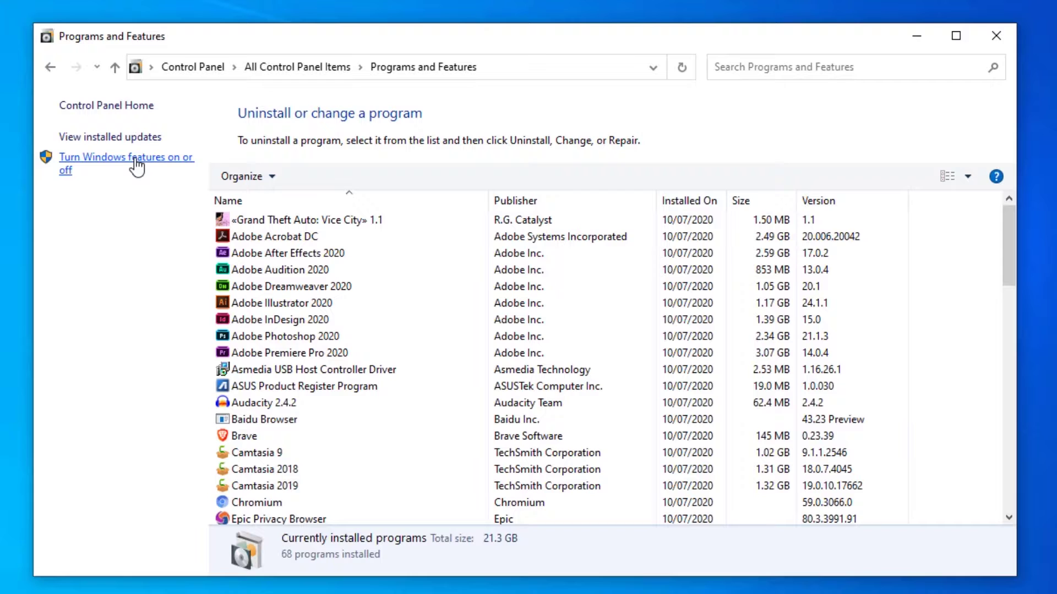
Step: Tick DirectPlay under Legacy Components in Windows Features and apply the change
left_click(126, 160)
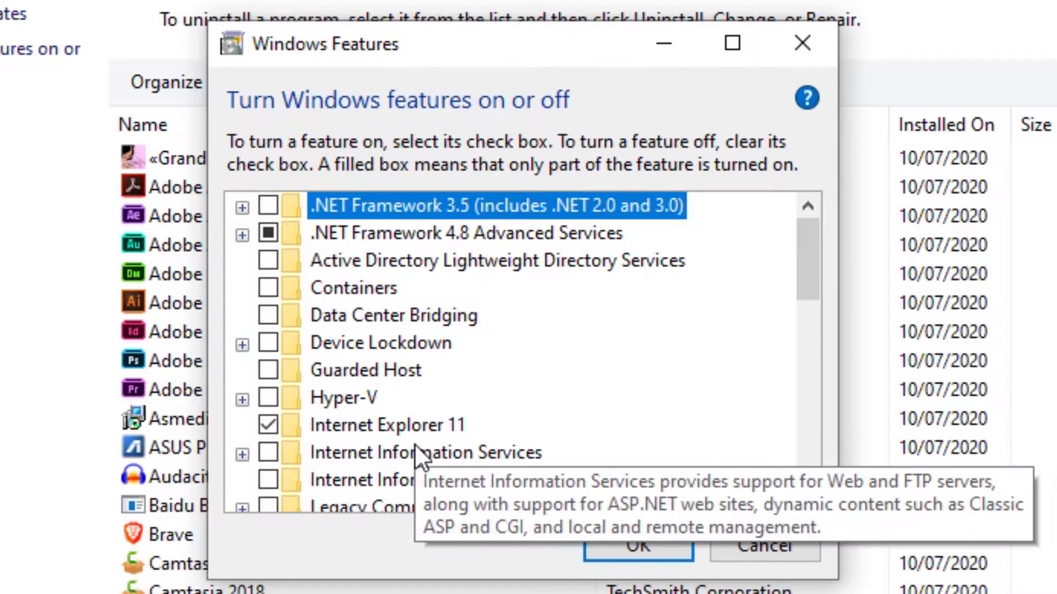
scroll(415, 443, "down", 1)
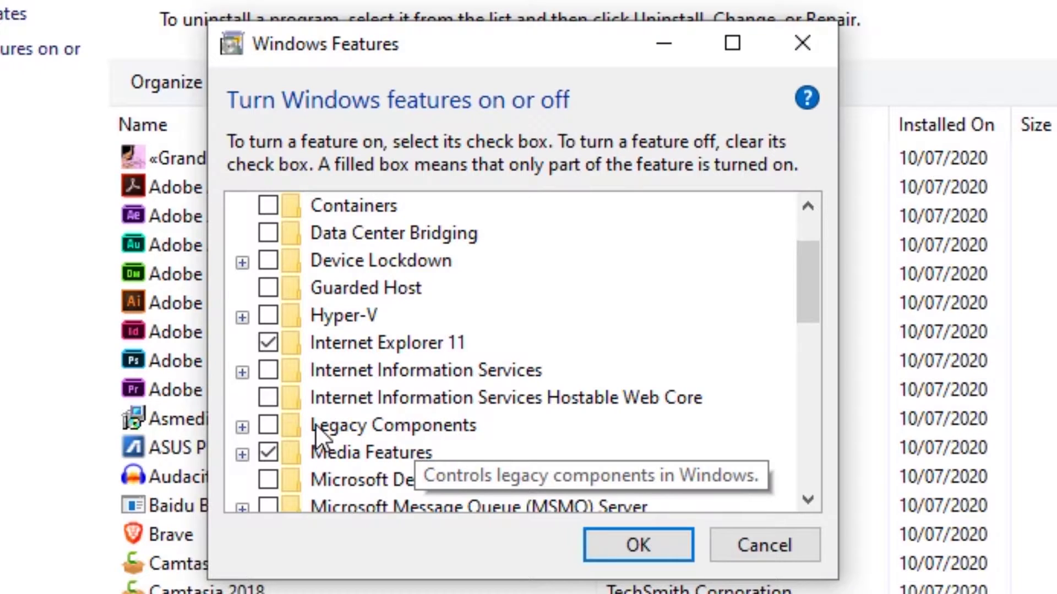
left_click(240, 426)
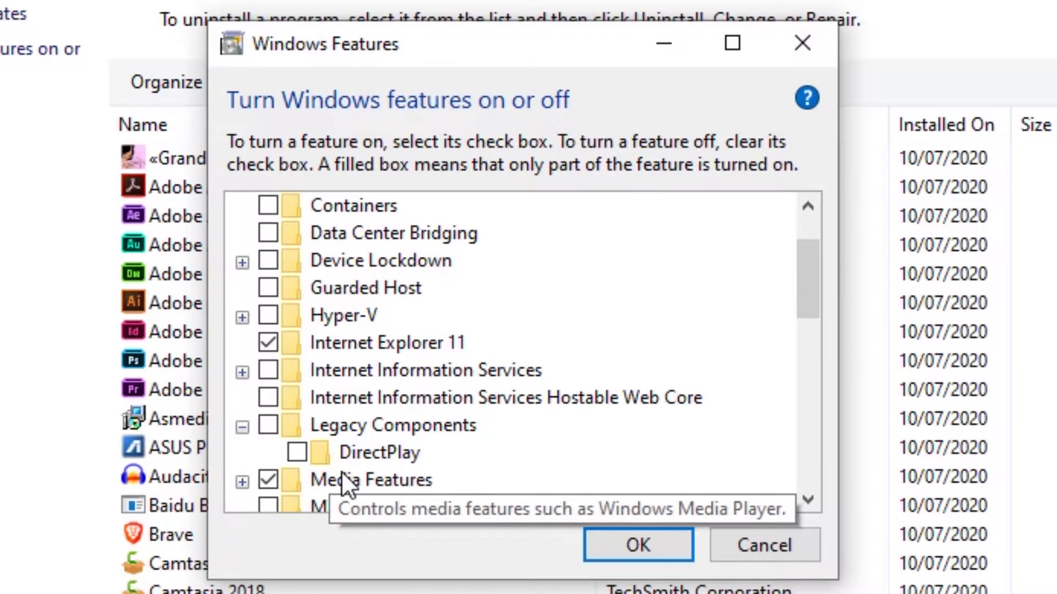
left_click(296, 453)
left_click(611, 547)
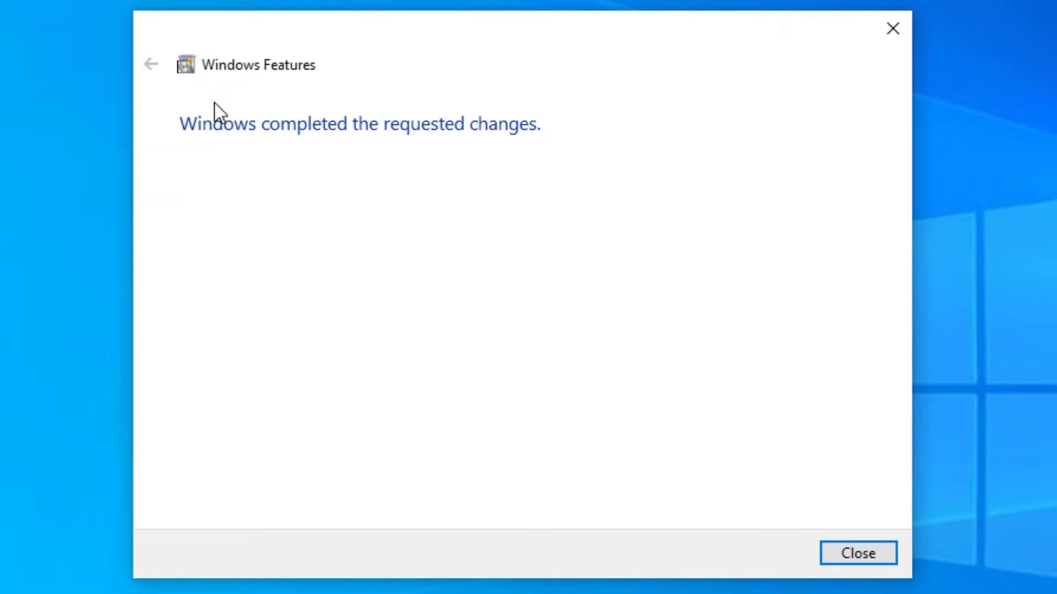
Step: Close Windows Features, download dxwebsetup.exe from the DirectX End-User Runtime page, then minimize Chrome
left_click(848, 547)
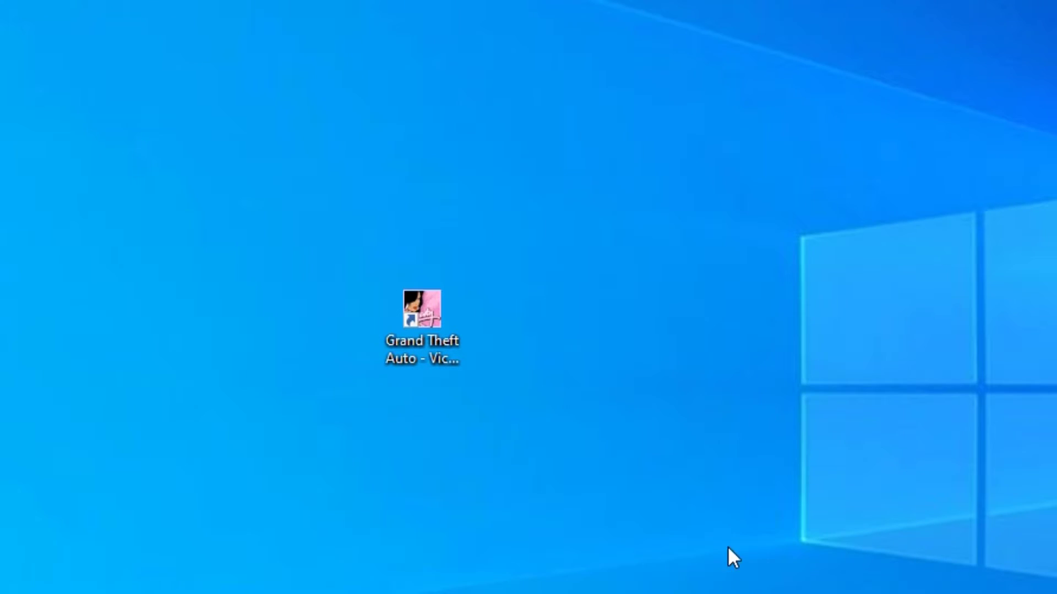
mouse_move(275, 586)
left_click(348, 561)
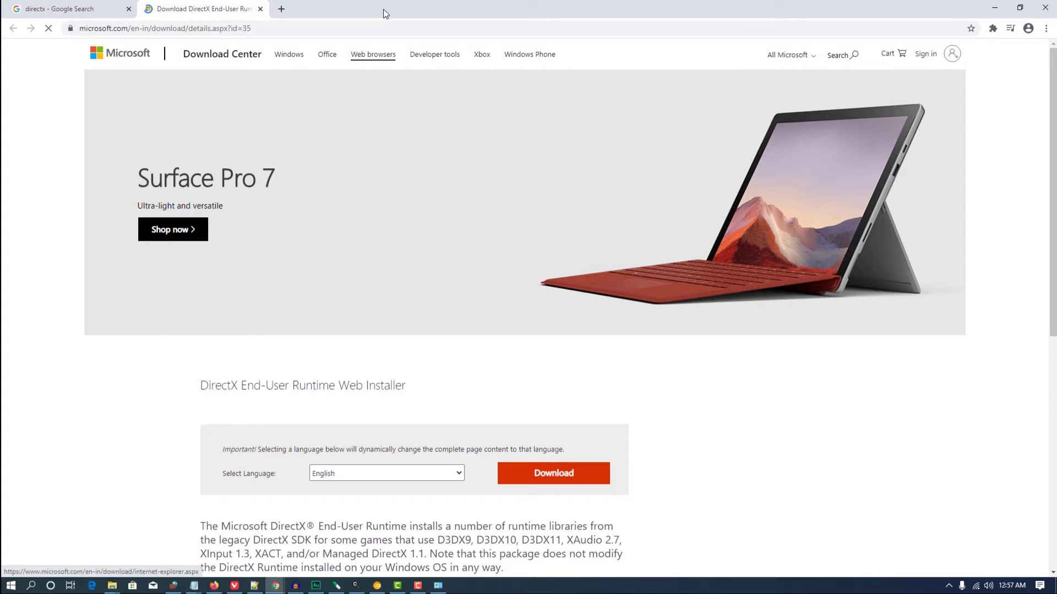
scroll(528, 495, "down", 4)
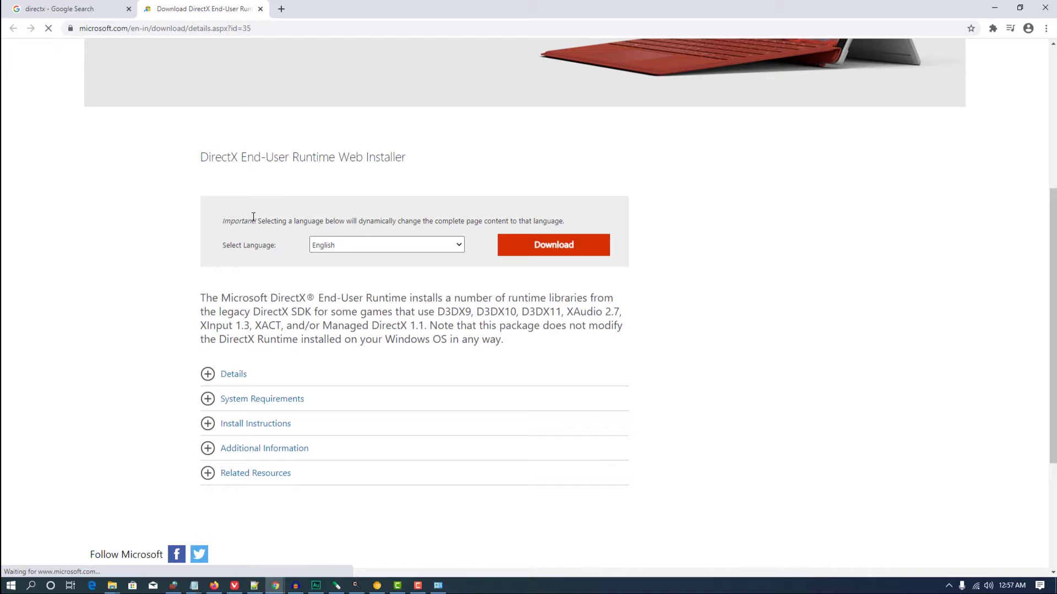
left_click(511, 253)
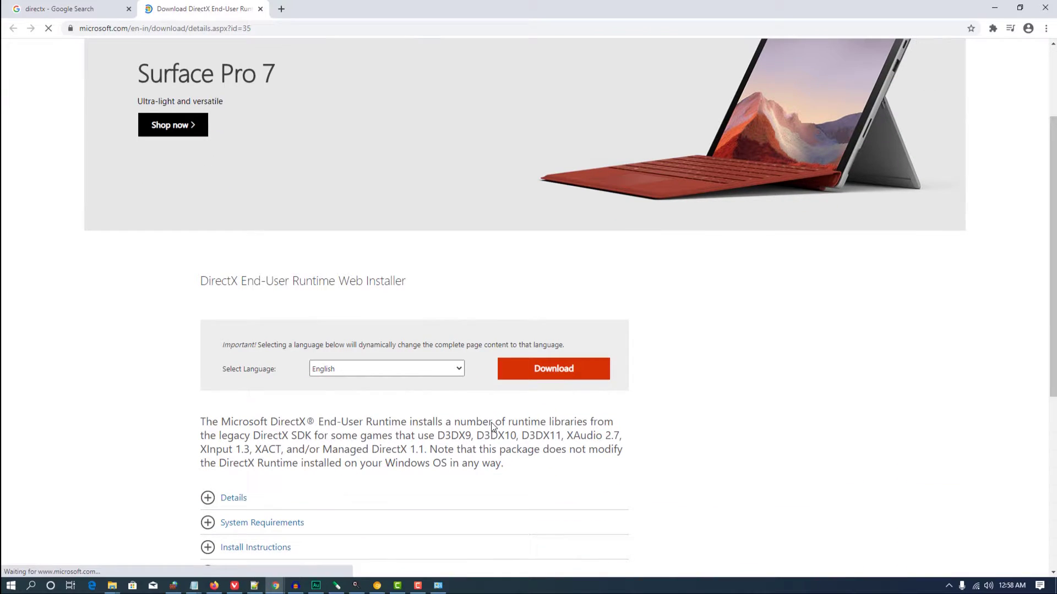
left_click(545, 374)
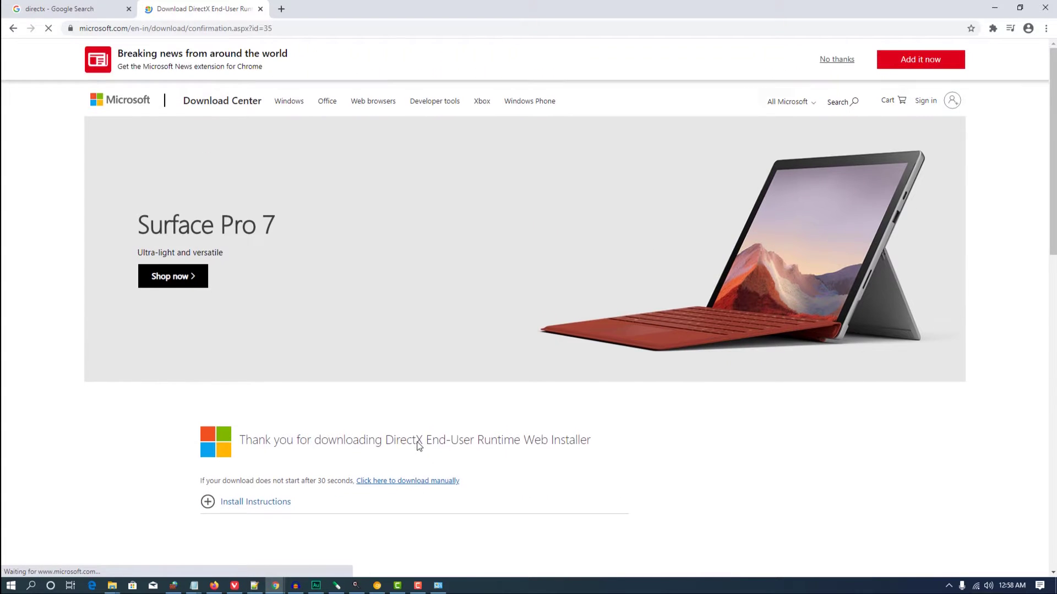
scroll(418, 443, "down", 3)
left_click(511, 330)
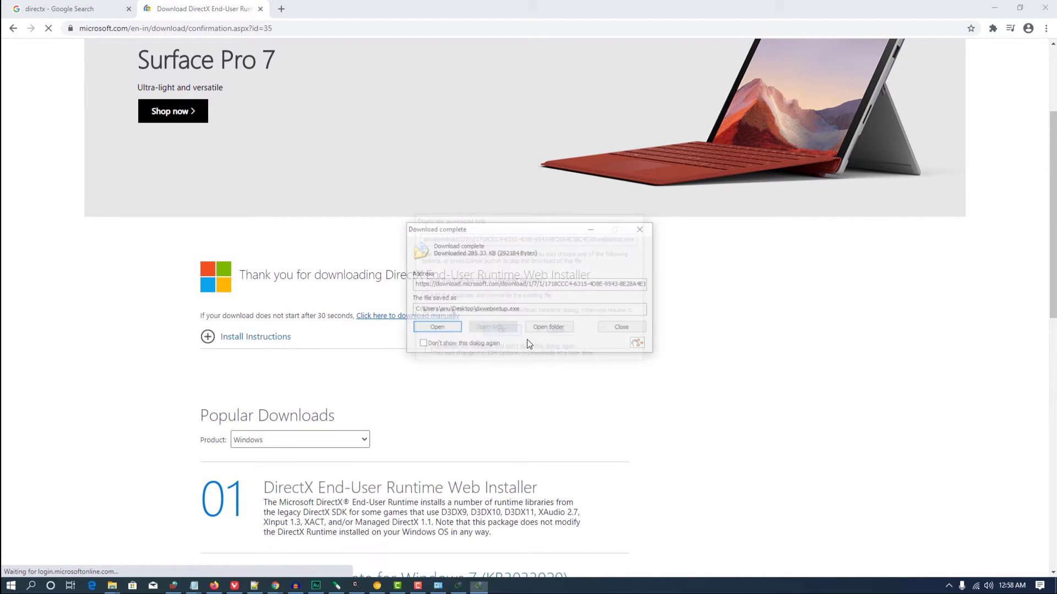
left_click(621, 326)
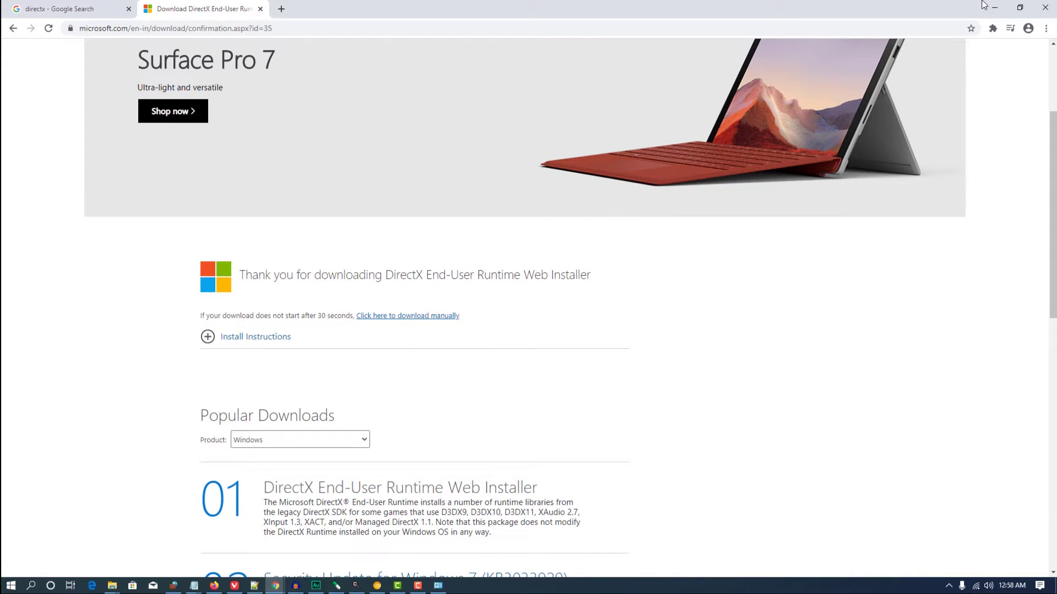
left_click(993, 7)
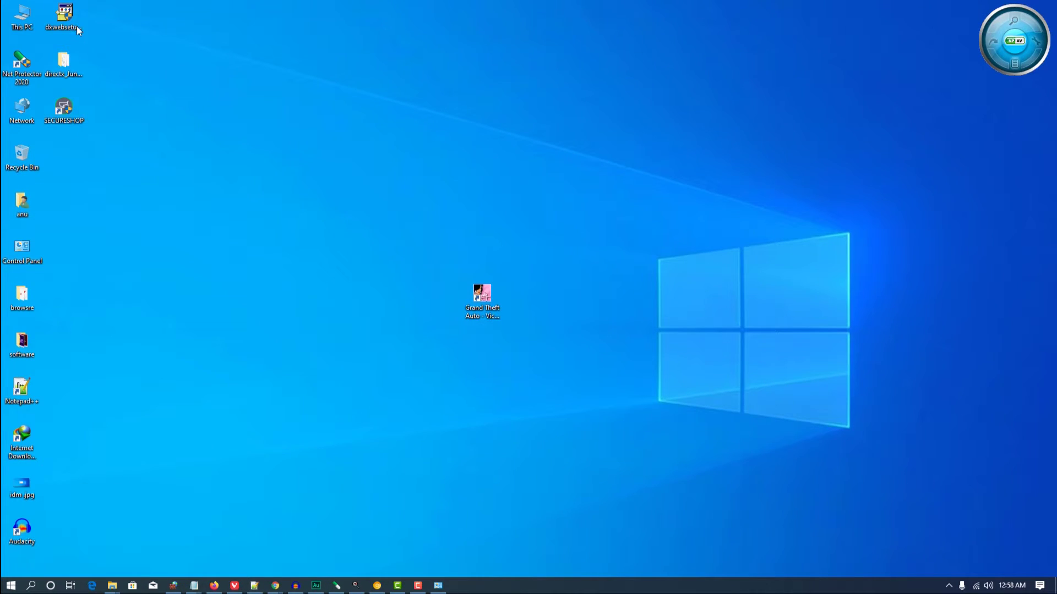
Step: Move dxwebsetup.exe to the desktop centre and relaunch Grand Theft Auto Vice City
left_click_drag(77, 28, 405, 312)
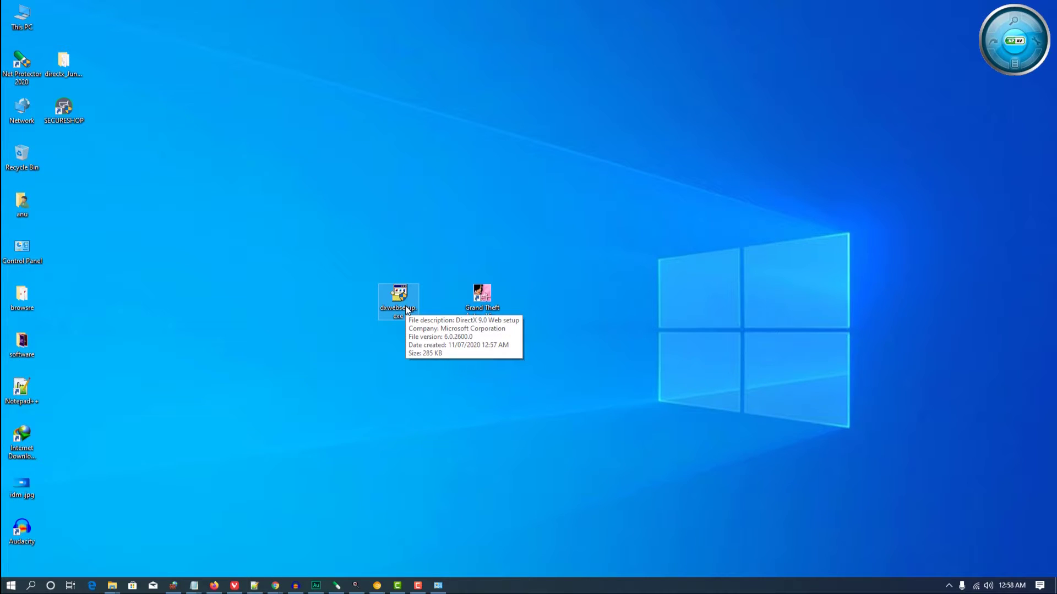
double_click(482, 294)
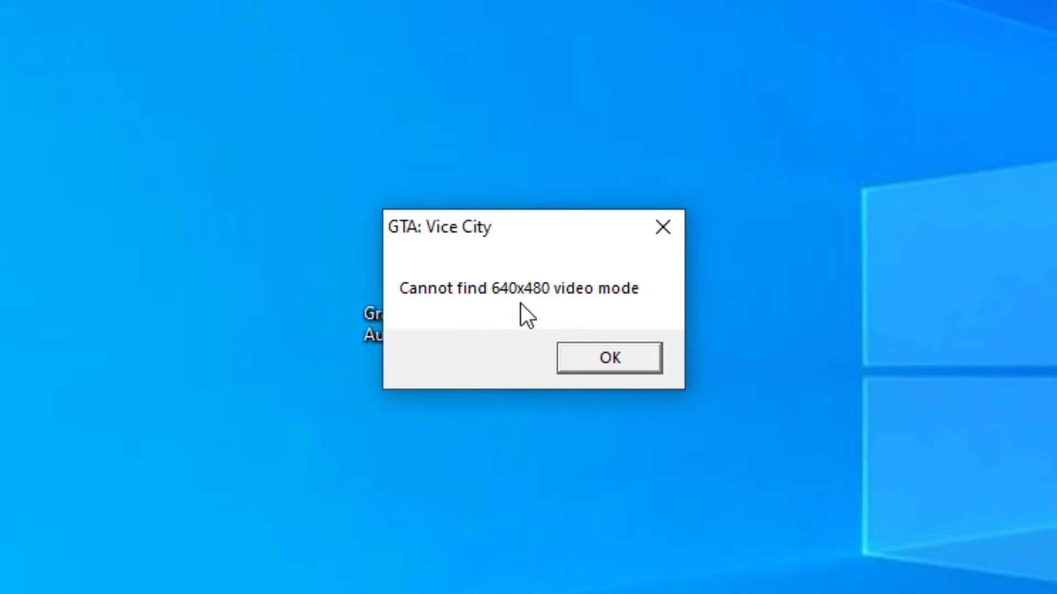
Step: Dismiss the 640x480 error and set the shortcut's compatibility mode to Windows 98 / Windows Me
left_click(607, 363)
right_click(441, 330)
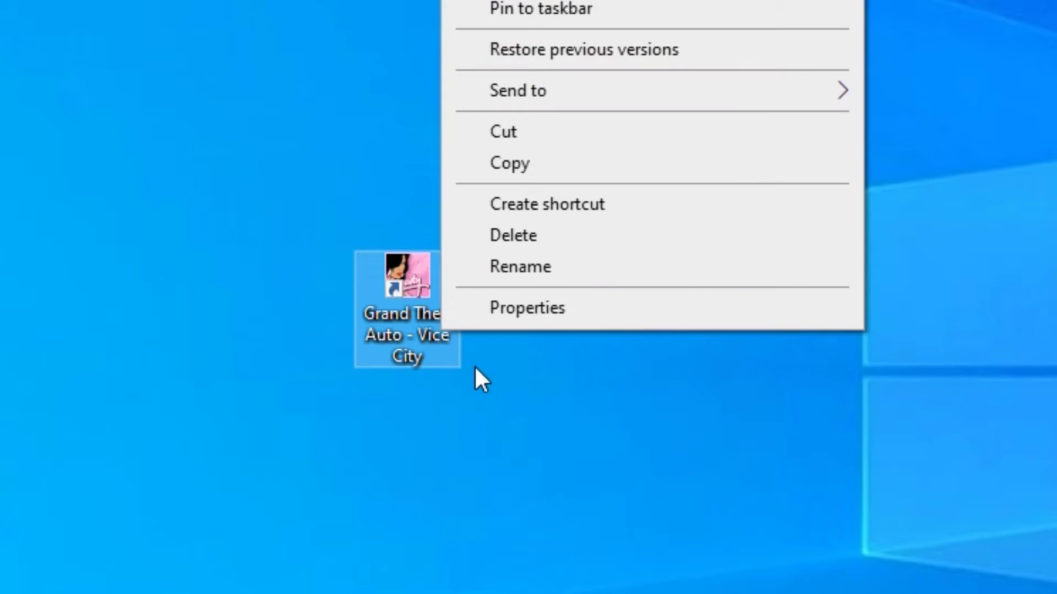
left_click(551, 320)
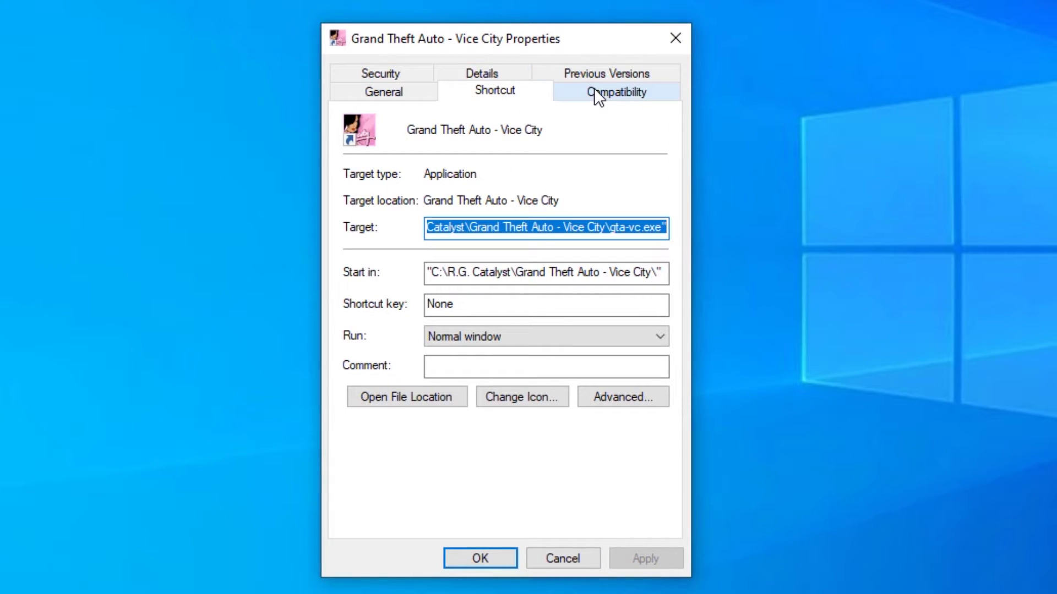
left_click(411, 0)
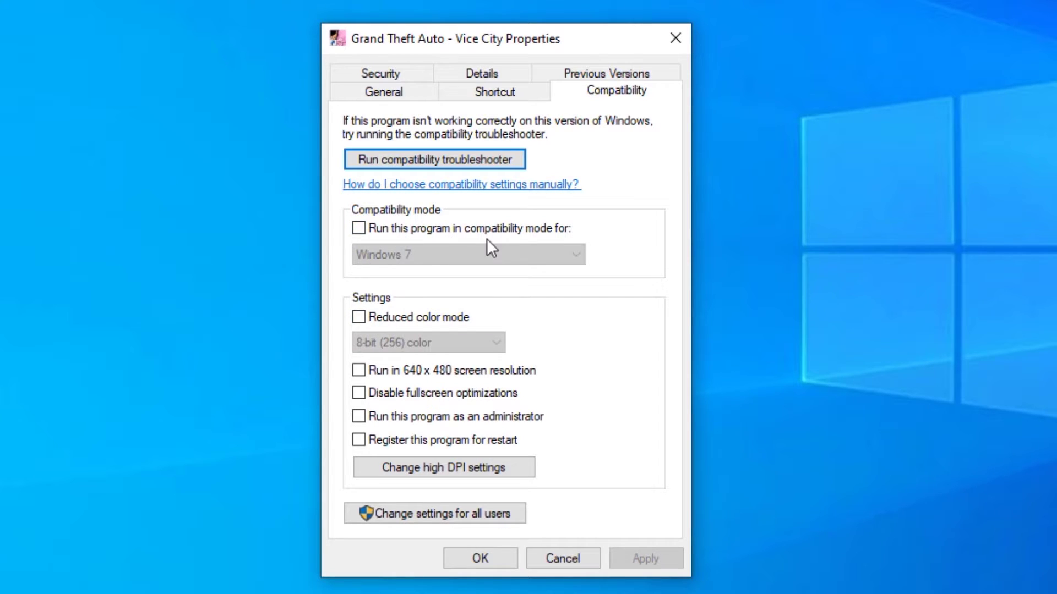
left_click(430, 230)
left_click(422, 253)
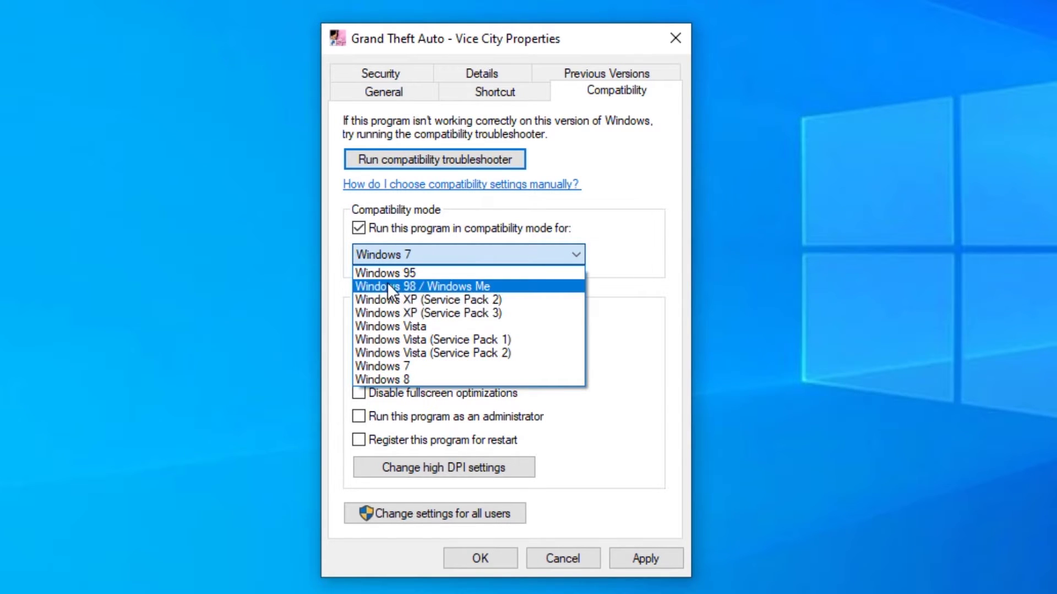
left_click(425, 285)
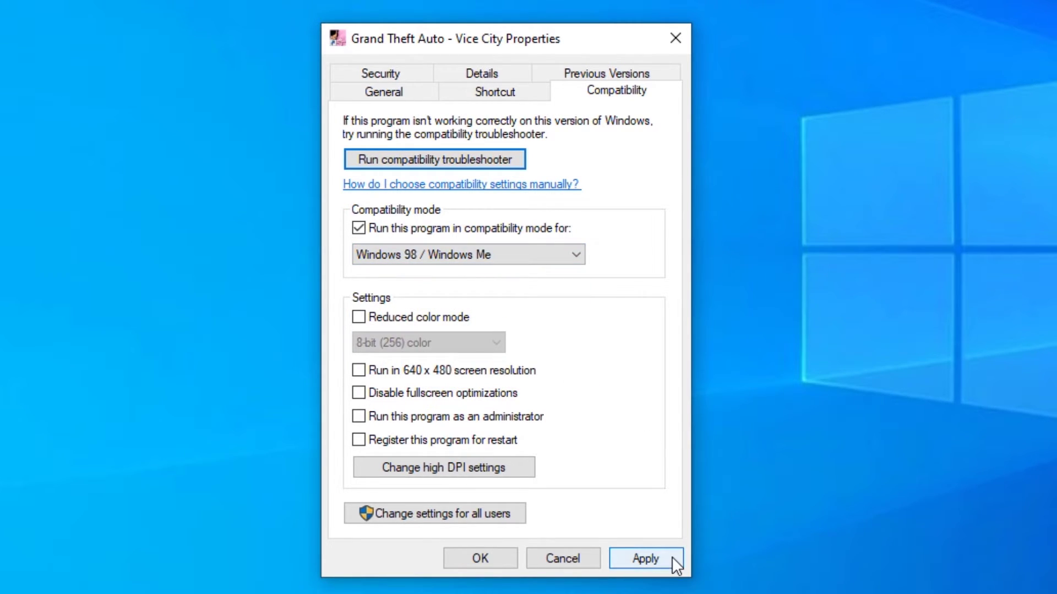
left_click(673, 559)
left_click(503, 557)
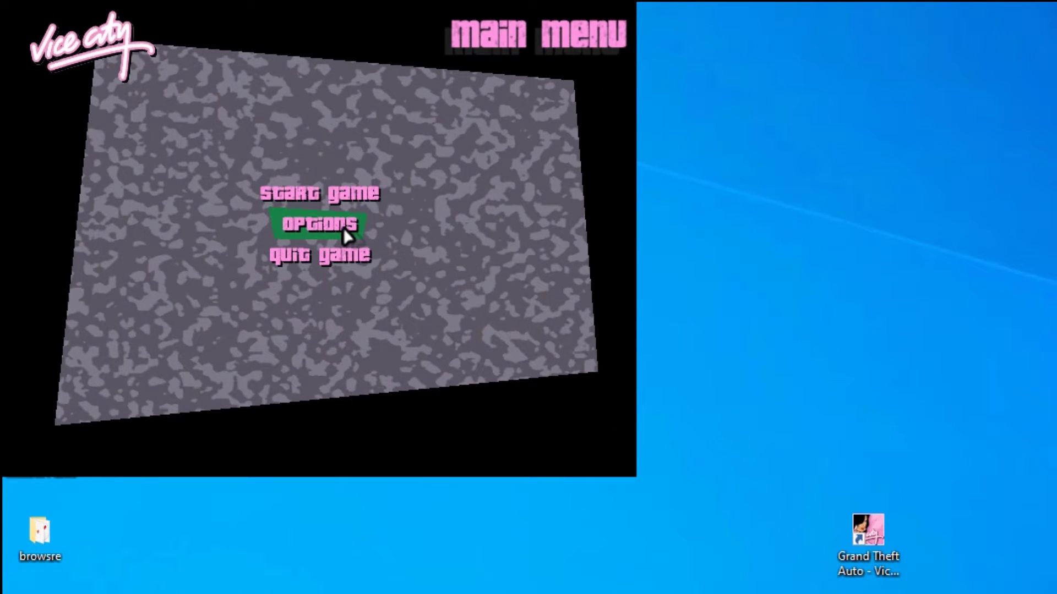
Step: Choose 1920 X 1080 X 32 in Options > Display Setup, then confirm Quit Game
left_click(342, 227)
left_click(325, 215)
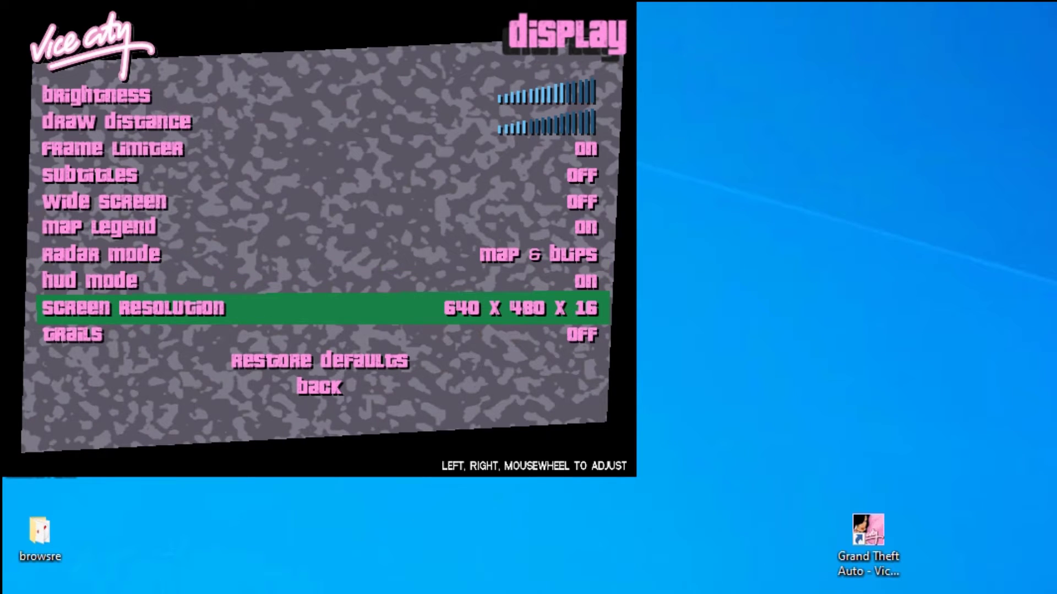
key("Right")
key("Right")
key("Right")
key("Right")
key("Right")
key("Right")
key("Right")
key("Right")
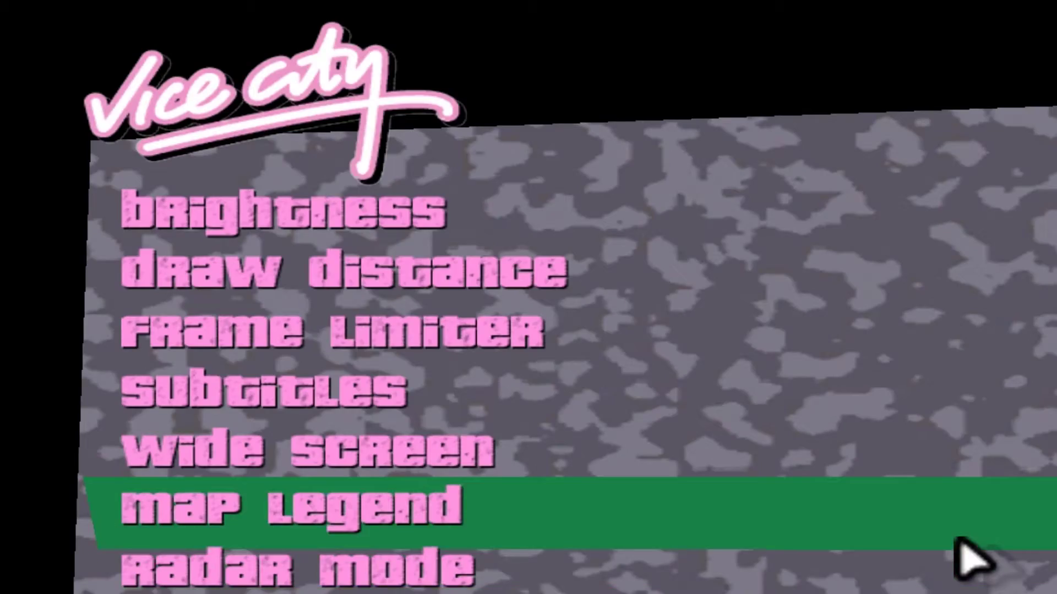
key("Escape")
key("Escape")
left_click(550, 322)
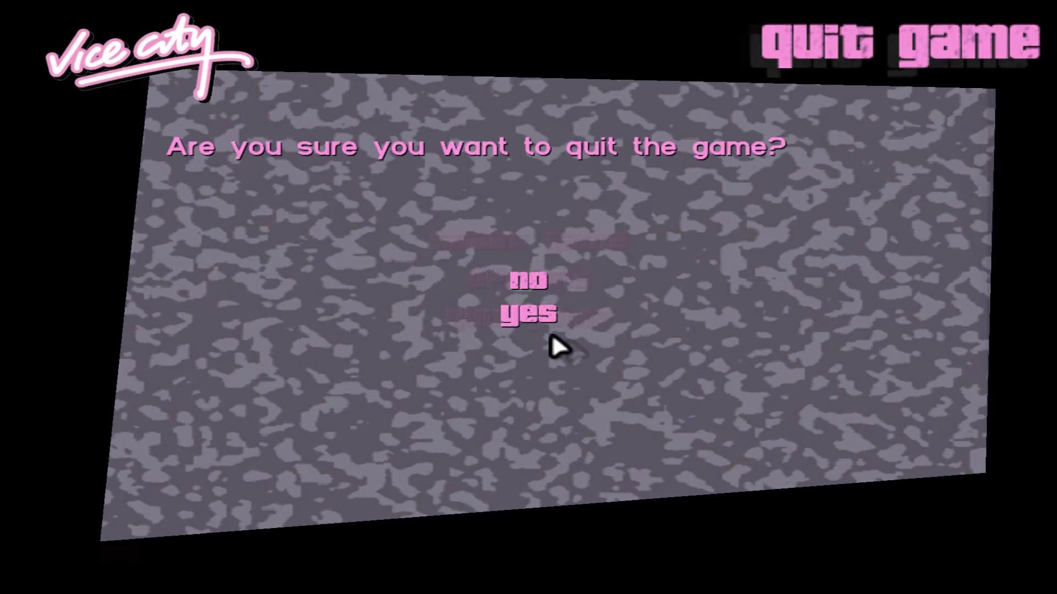
left_click(544, 324)
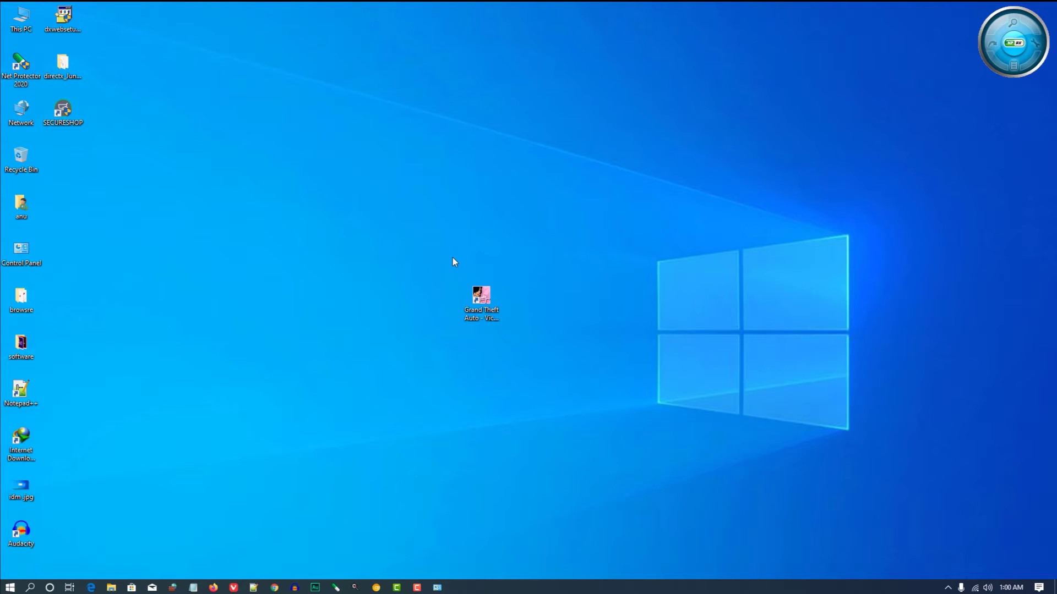
Step: In the Vice City shortcut's Compatibility tab, select Windows 98 / Windows Me, apply and close
left_click_drag(452, 258, 466, 321)
right_click(472, 315)
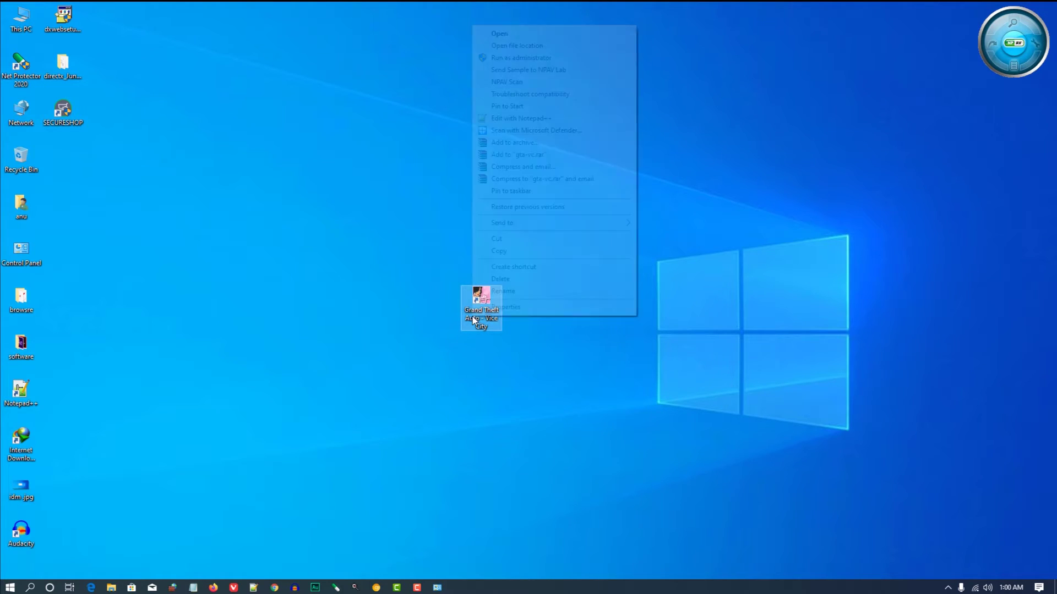
left_click(512, 307)
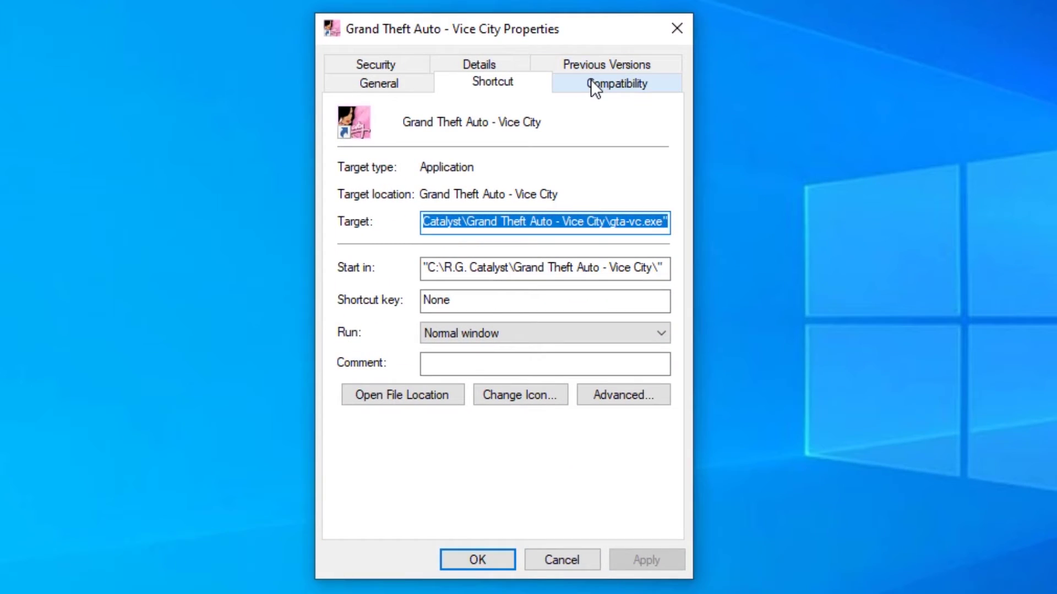
left_click(595, 88)
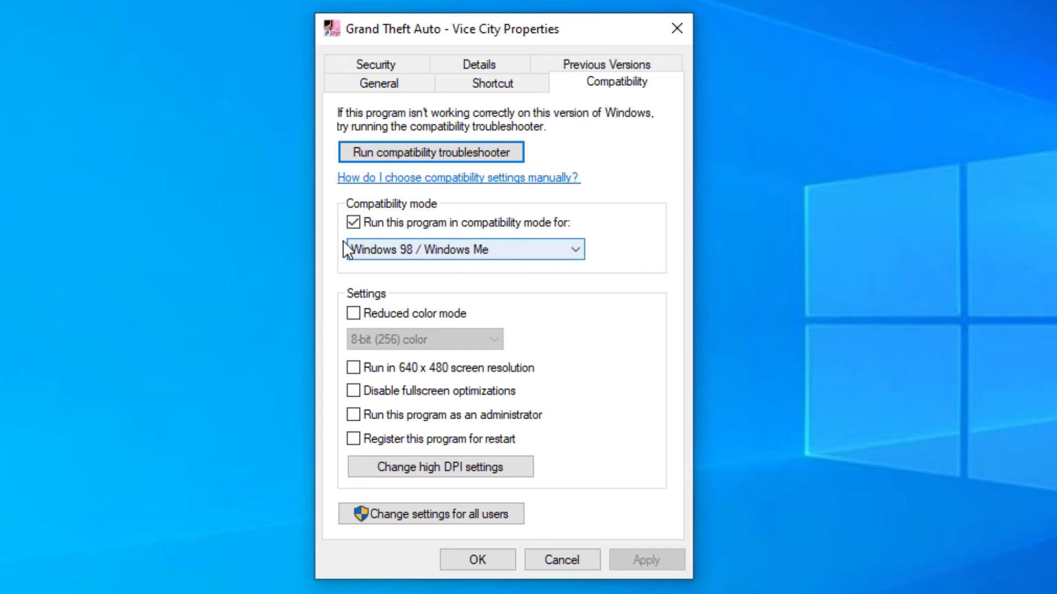
left_click(475, 252)
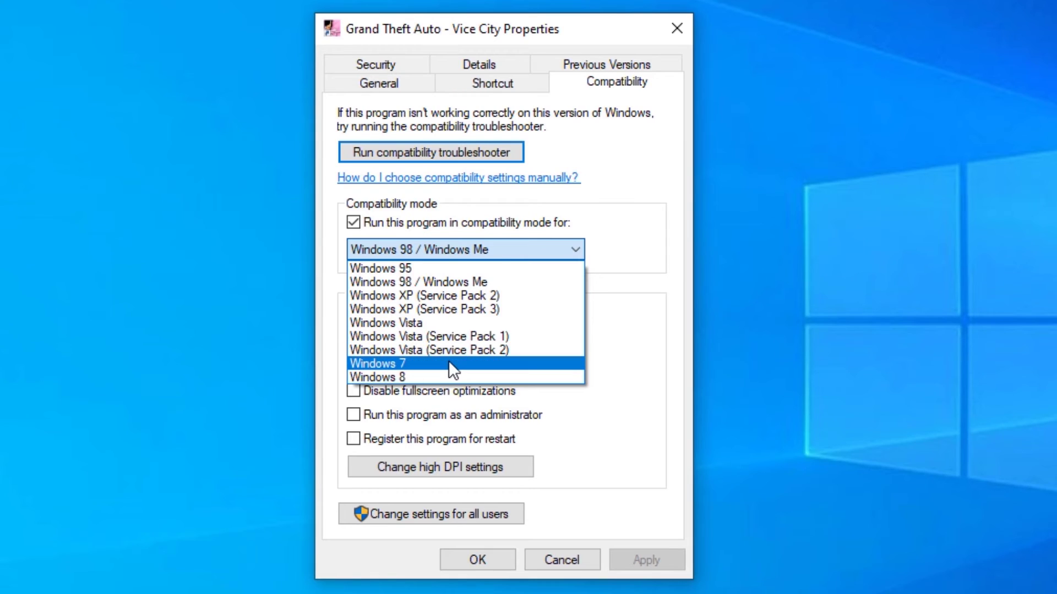
left_click(425, 284)
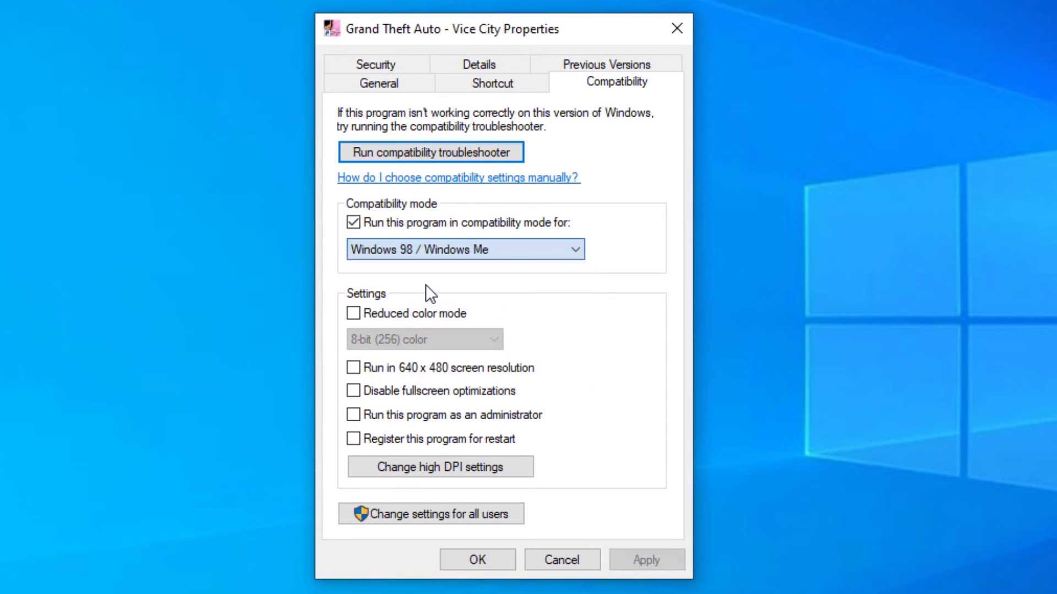
left_click(644, 567)
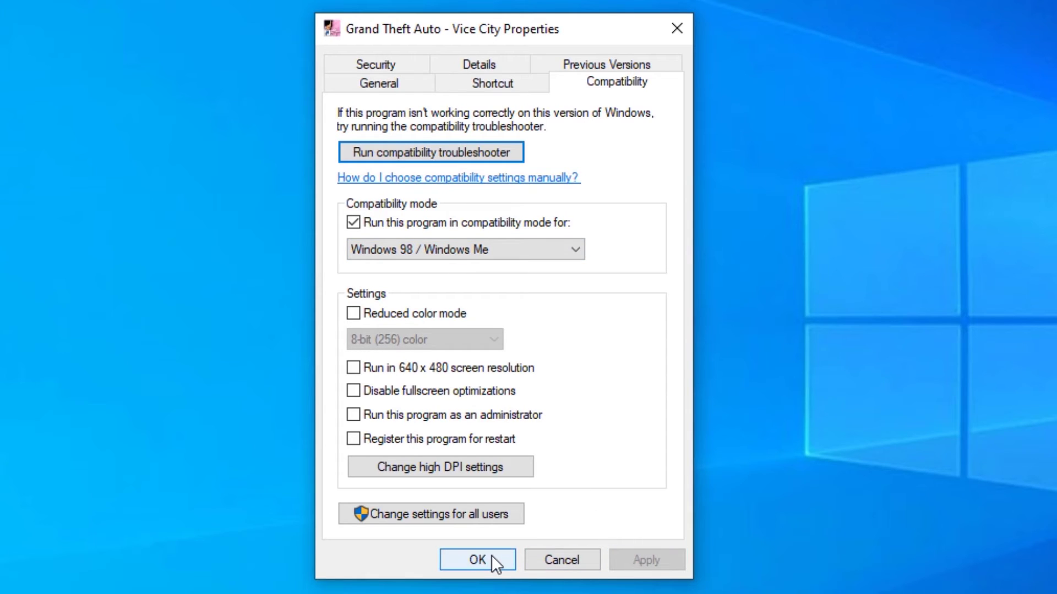
left_click(491, 556)
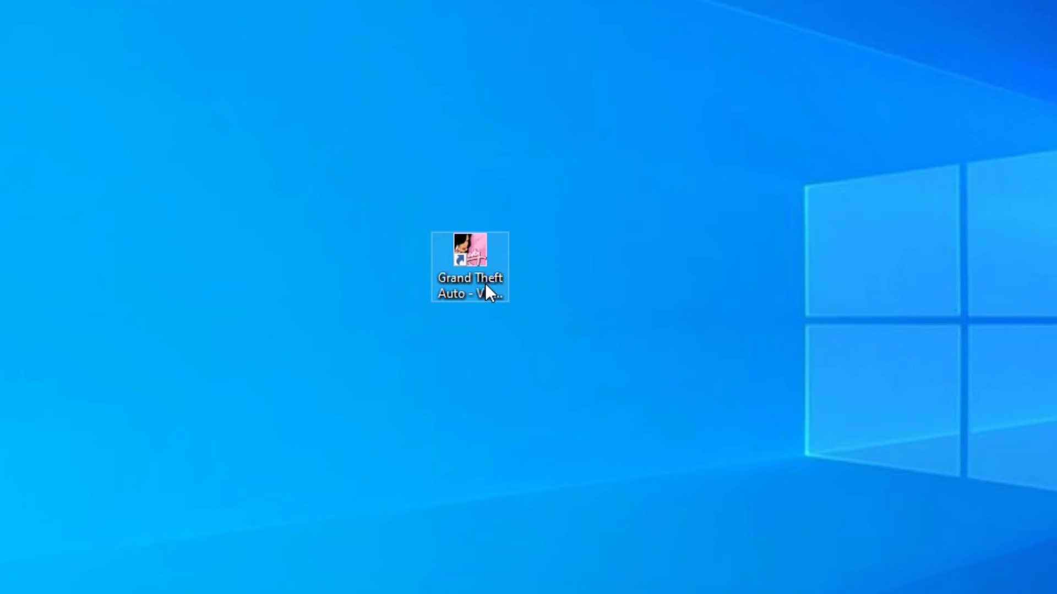
Step: Launch Vice City, start a New Game and walk the player along the street
double_click(486, 291)
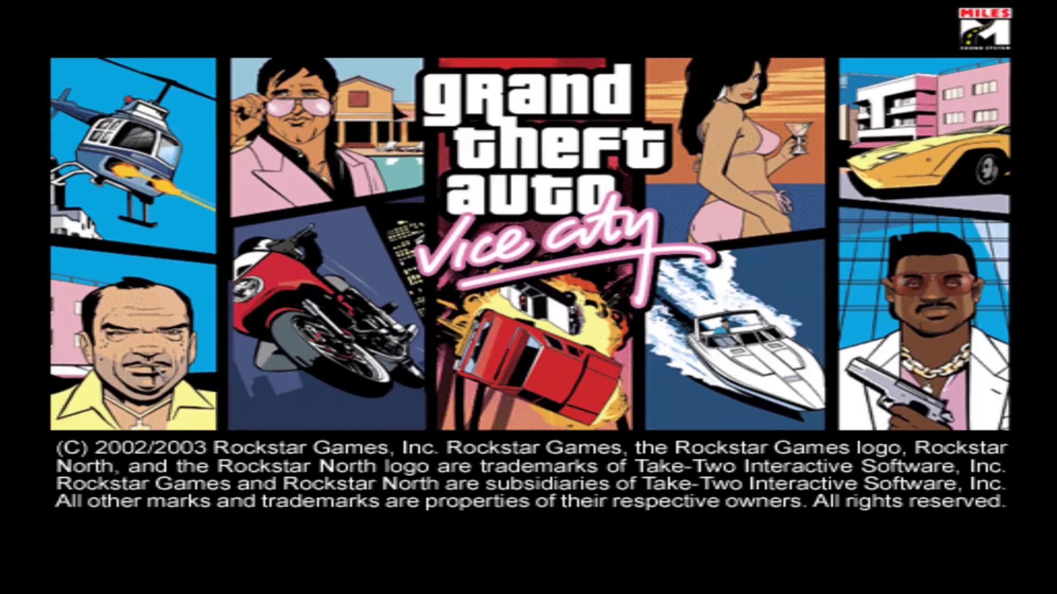
left_click(579, 255)
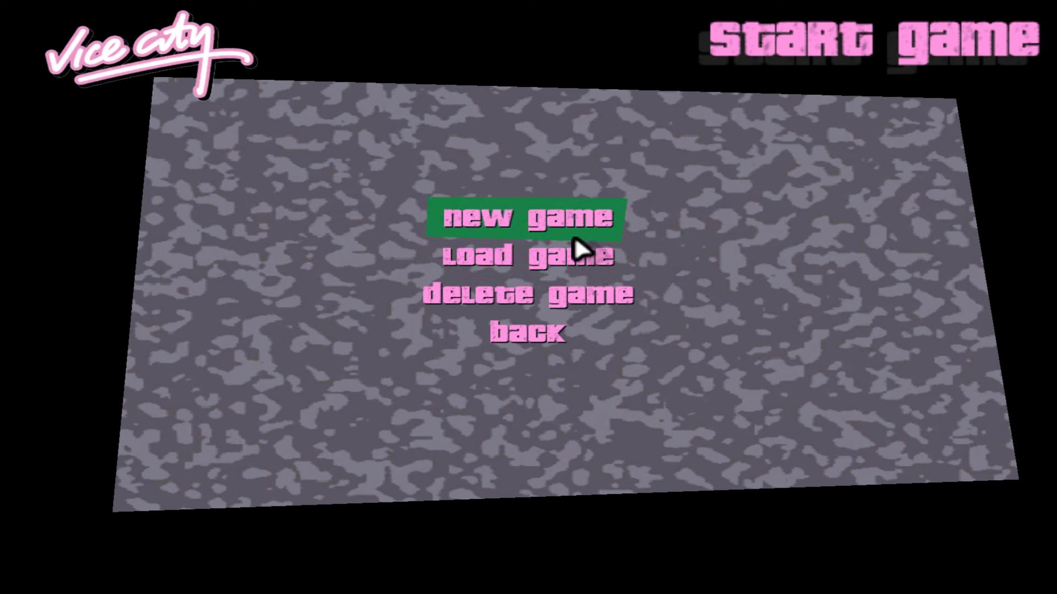
left_click(574, 236)
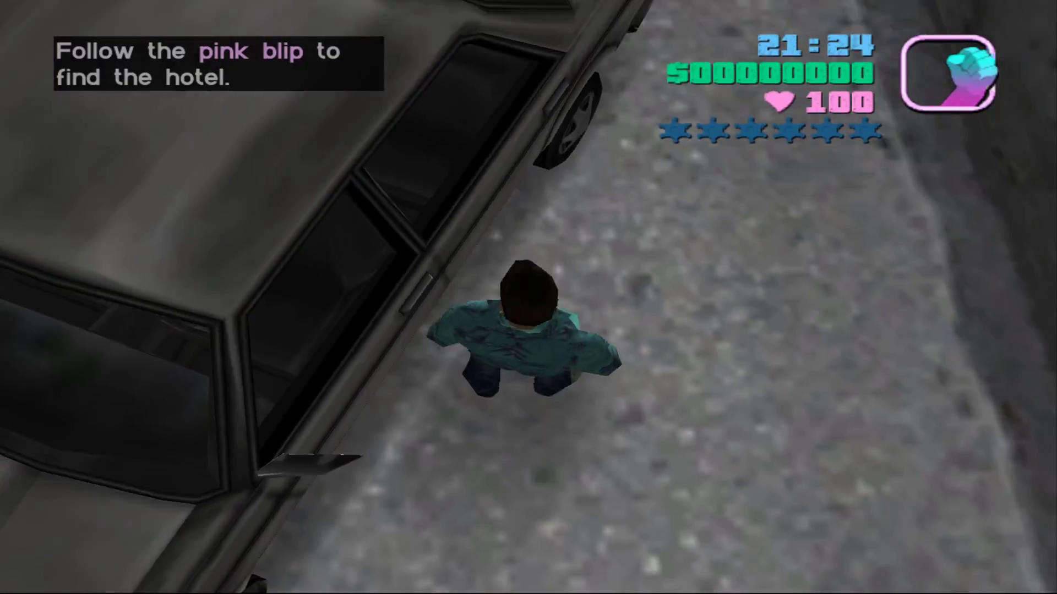
key("w")
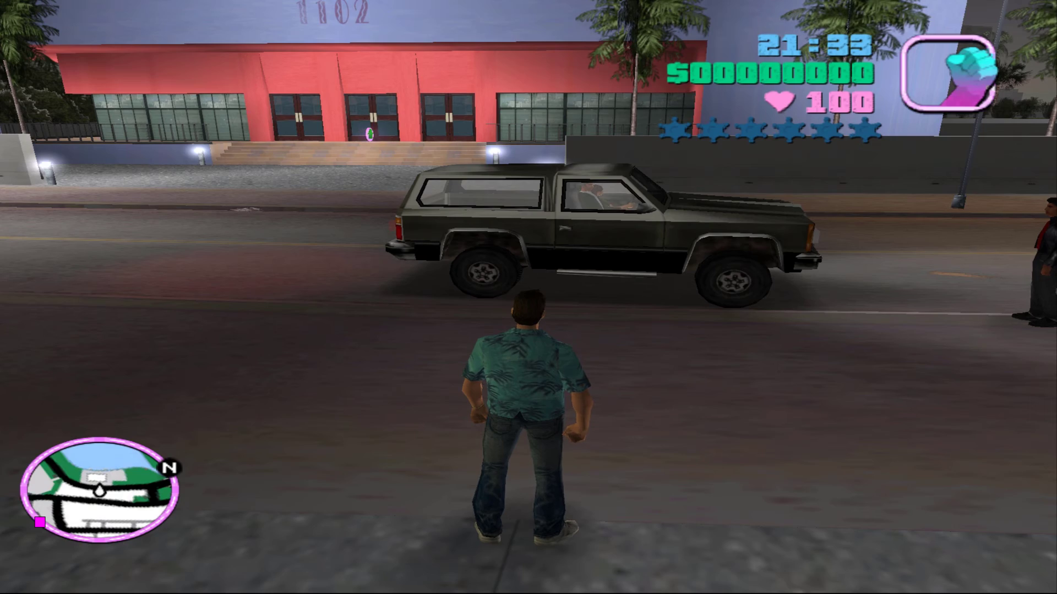
Step: Pause the game and confirm Quit Game to return to the desktop
key("Escape")
left_click(566, 400)
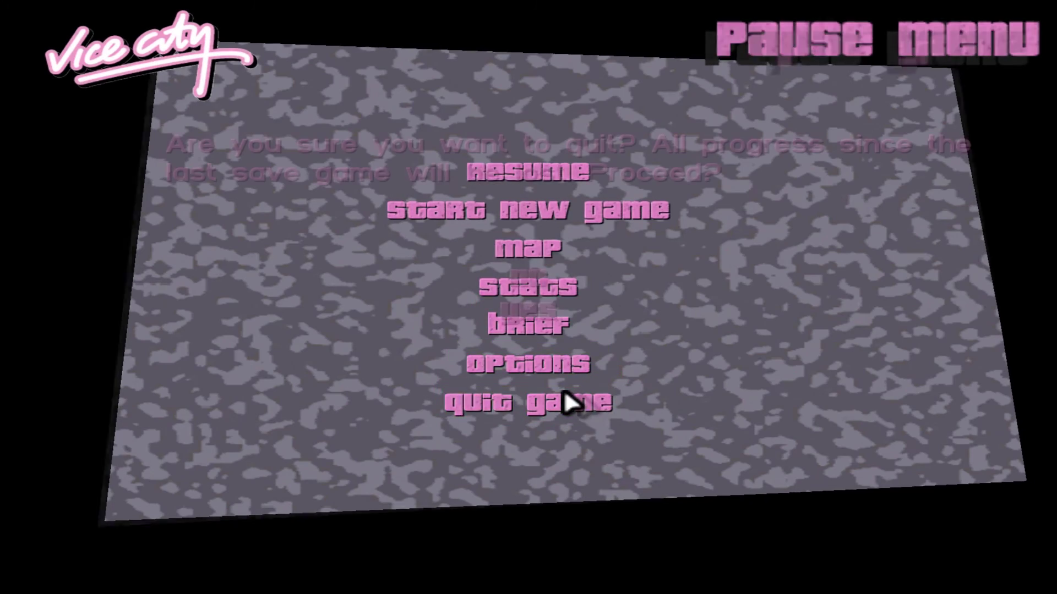
key("Down")
key("Return")
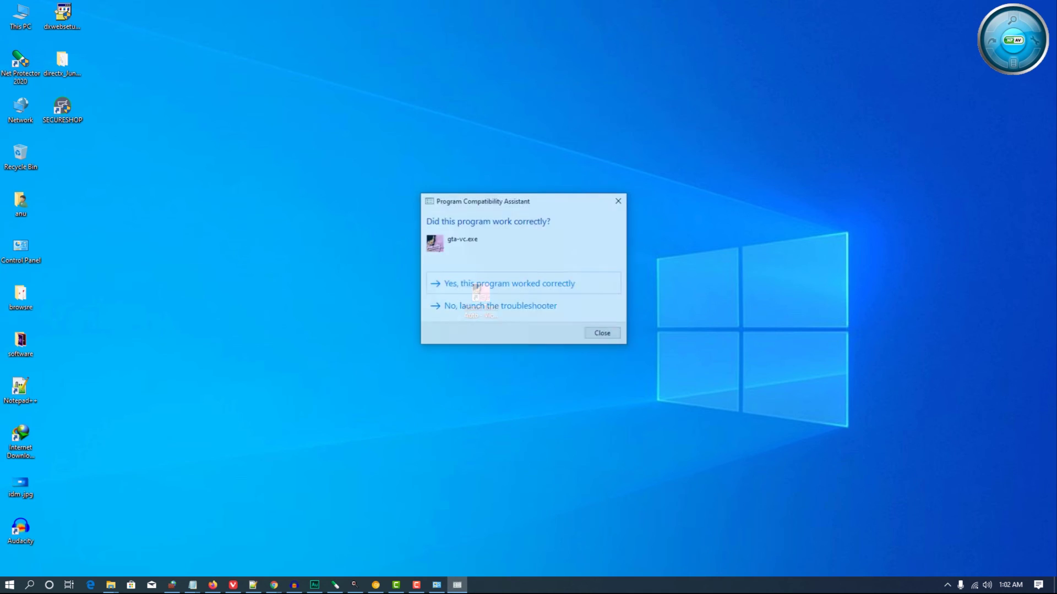
Step: Close the Program Compatibility Assistant prompt asking whether gta-vc.exe worked correctly
left_click(595, 337)
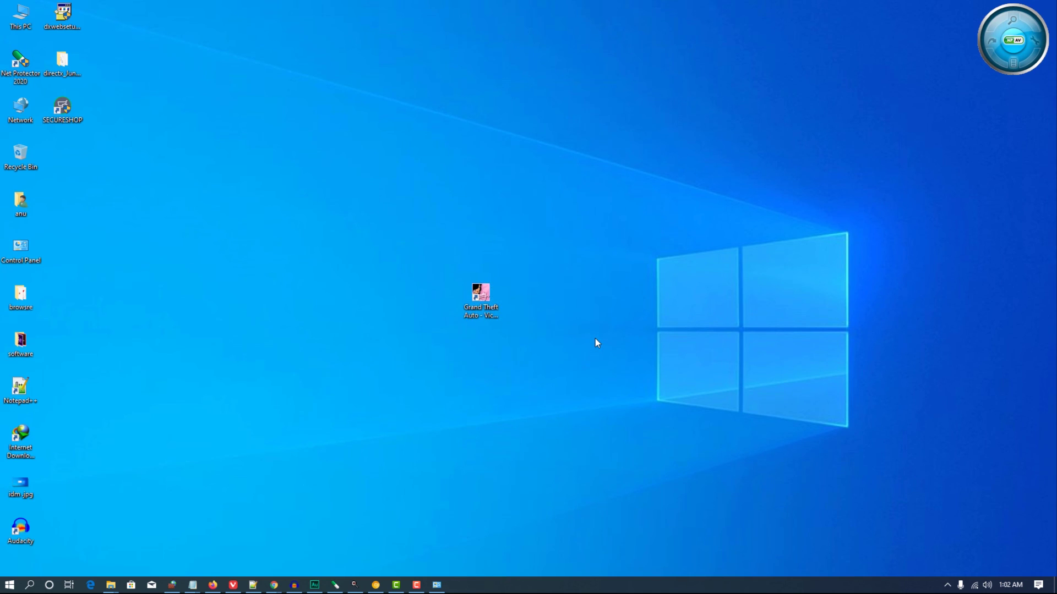